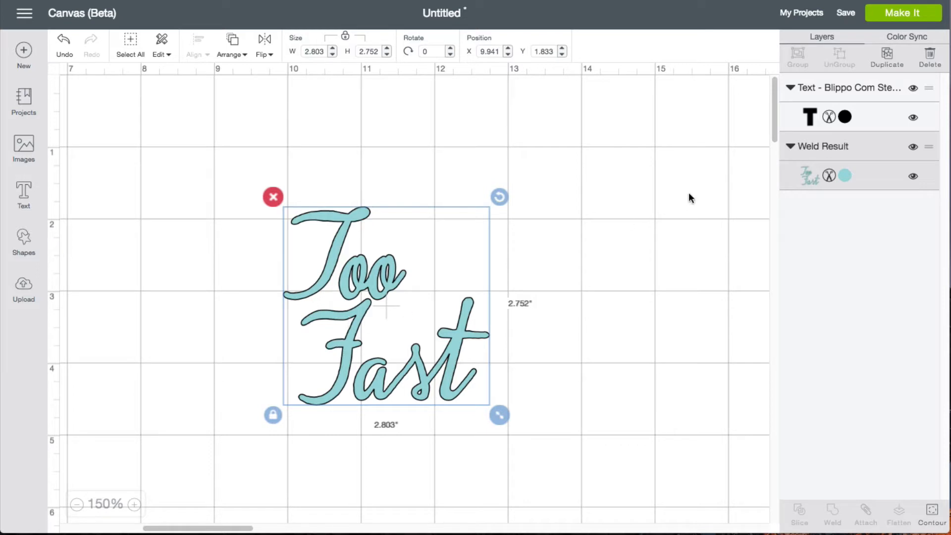
Check the font information of the welded "Too Fast" layer and change the black "Too Fast" text's font to Chalkboard Font
click(845, 176)
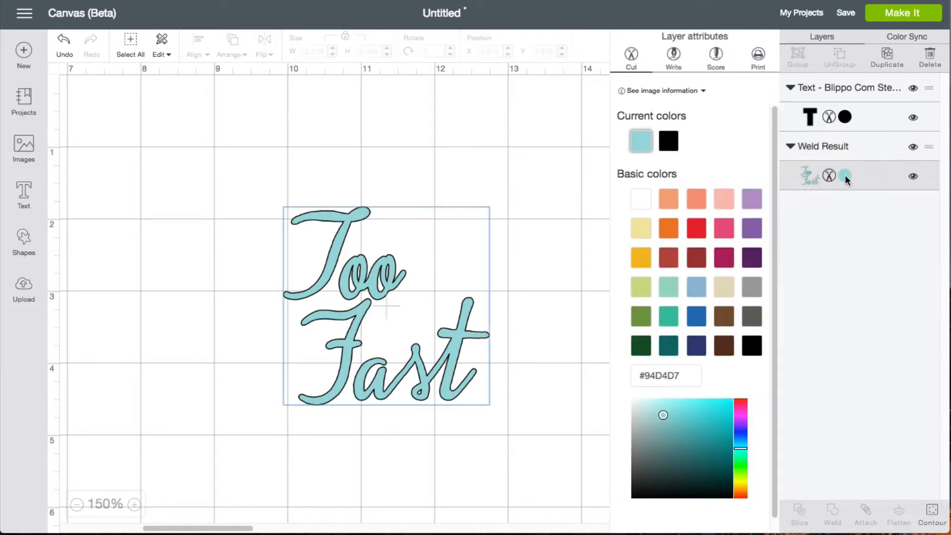
click(695, 94)
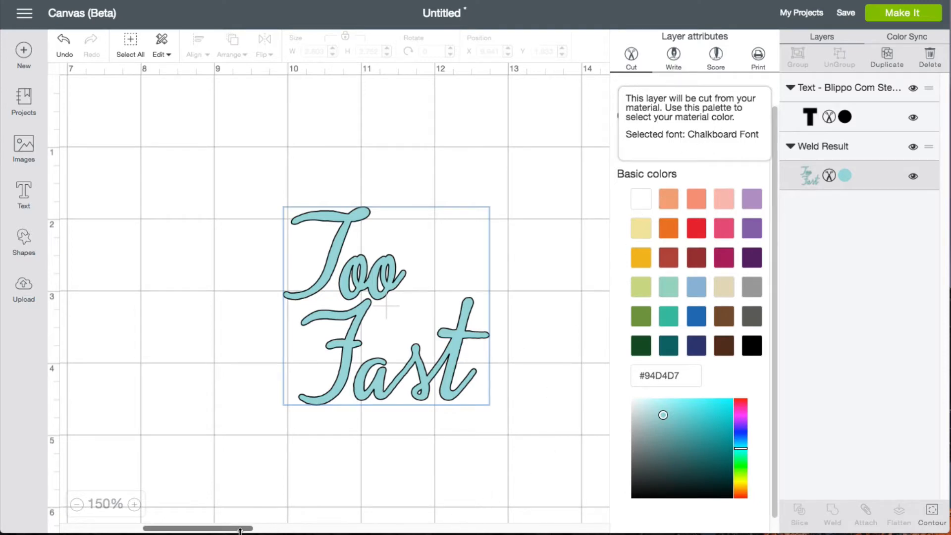
drag(239, 529, 142, 528)
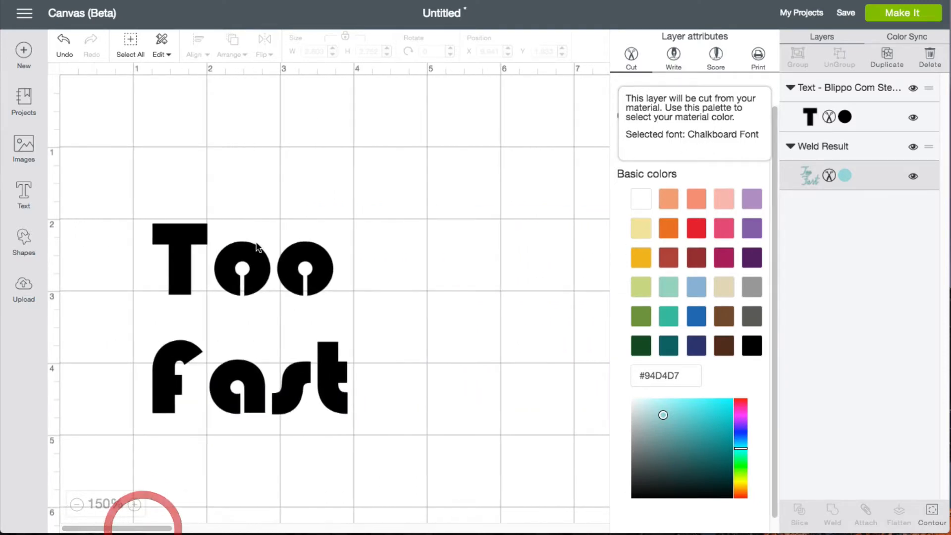
click(258, 246)
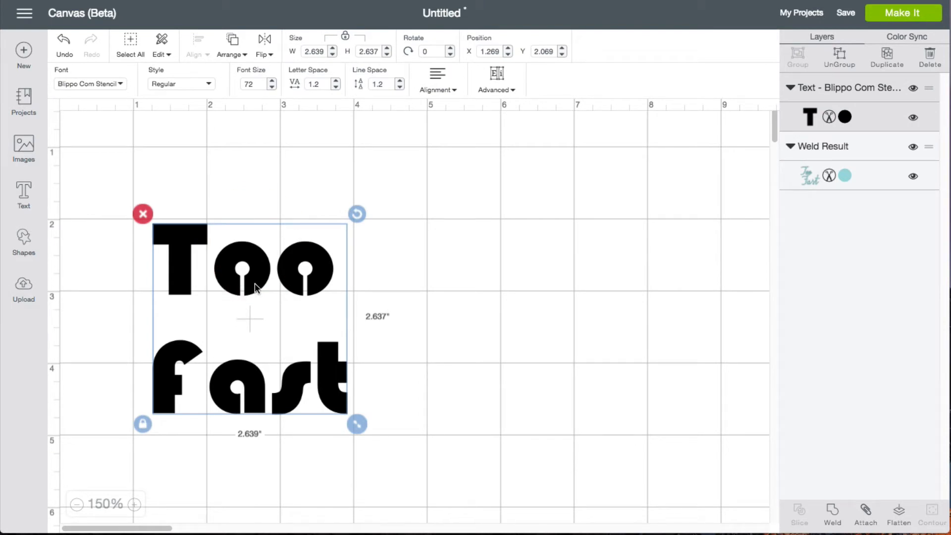
click(111, 85)
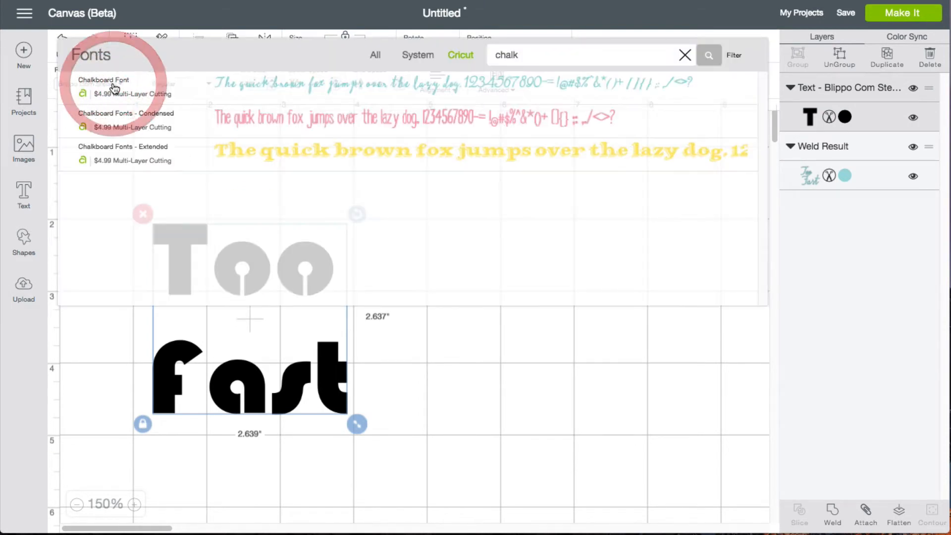
double_click(529, 54)
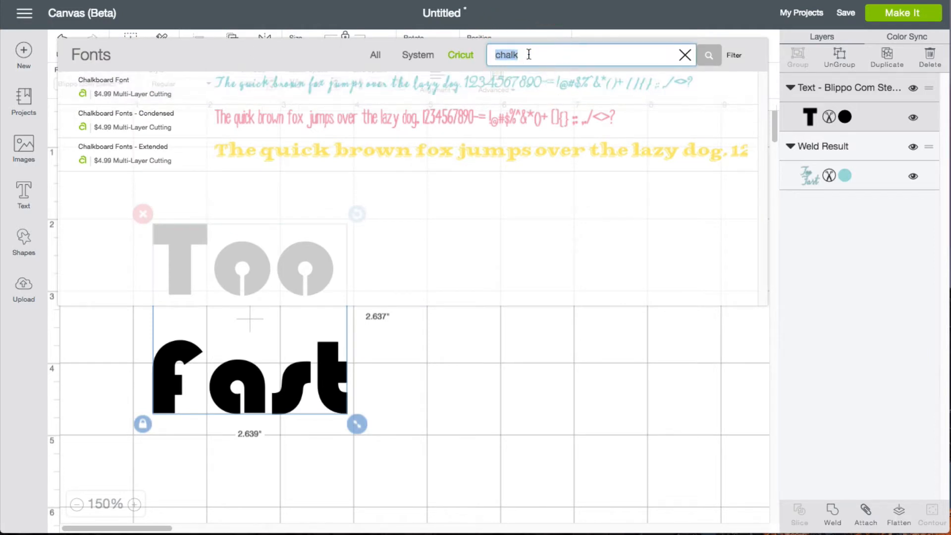
click(170, 100)
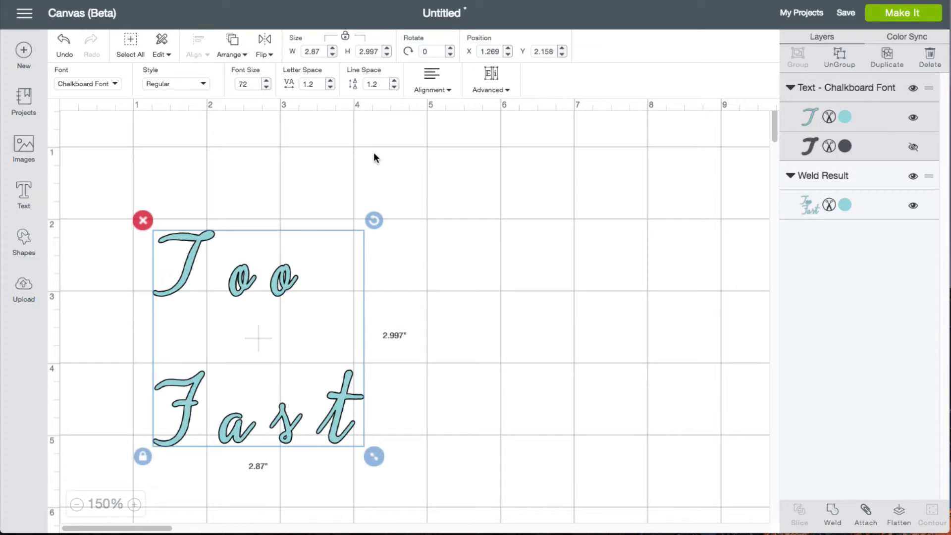
Try tightening the letter spacing of the "Too Fast" script text to -1.8
click(331, 87)
click(330, 87)
click(331, 87)
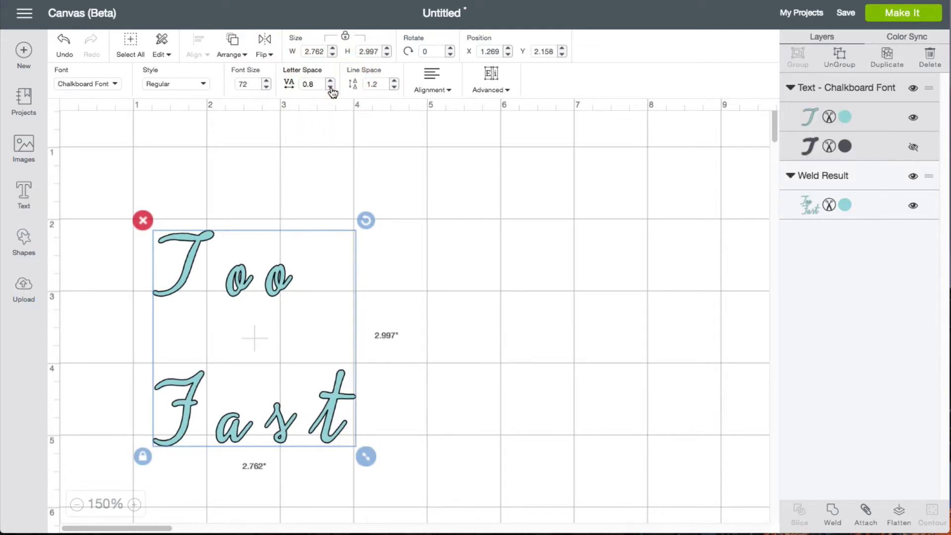
click(330, 87)
click(330, 87)
click(330, 87)
click(331, 88)
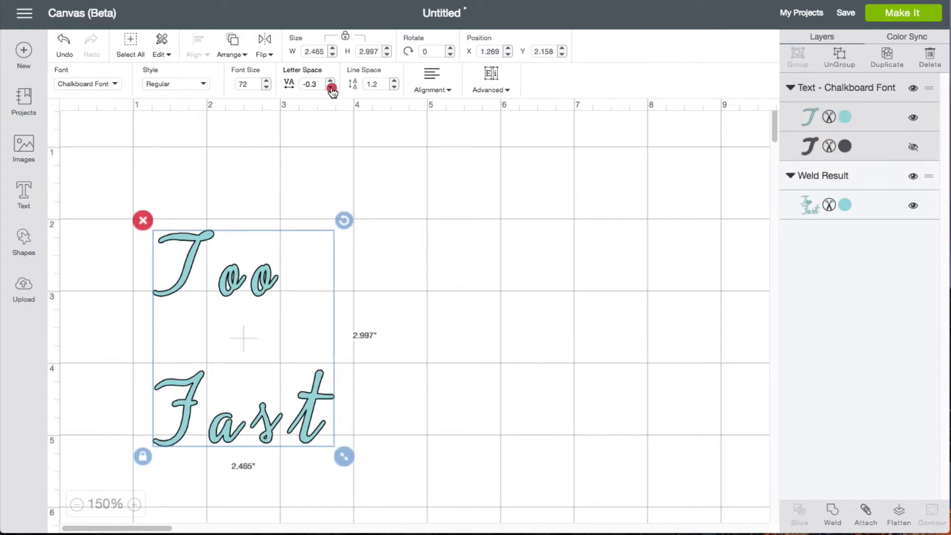
click(331, 87)
click(330, 87)
click(330, 88)
click(330, 87)
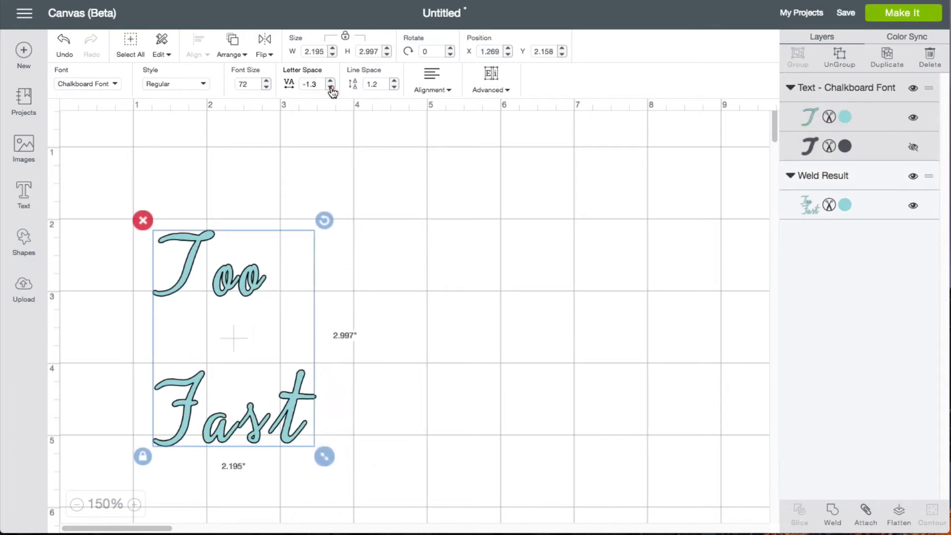
click(331, 88)
click(330, 87)
click(331, 87)
click(330, 88)
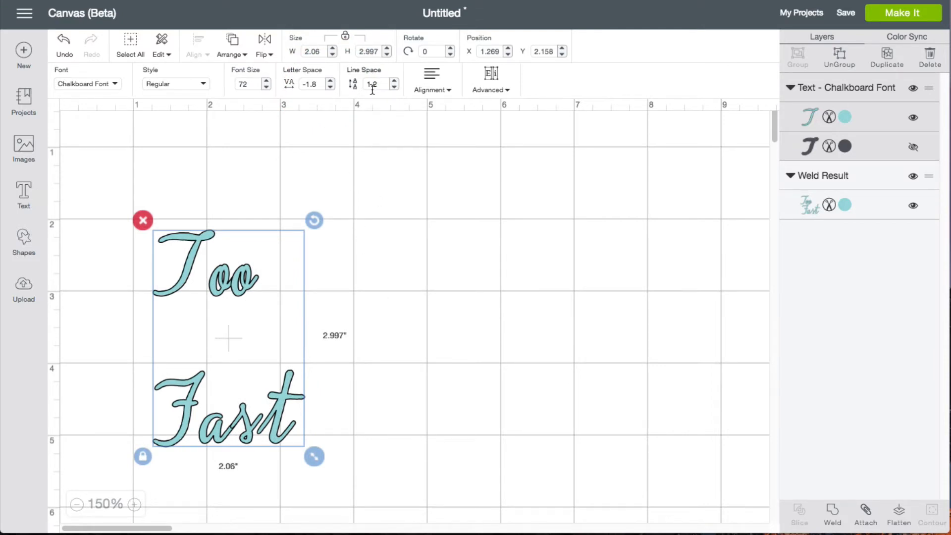
Set the letter spacing of the "Too Fast" script text to -0.4
click(330, 81)
click(331, 81)
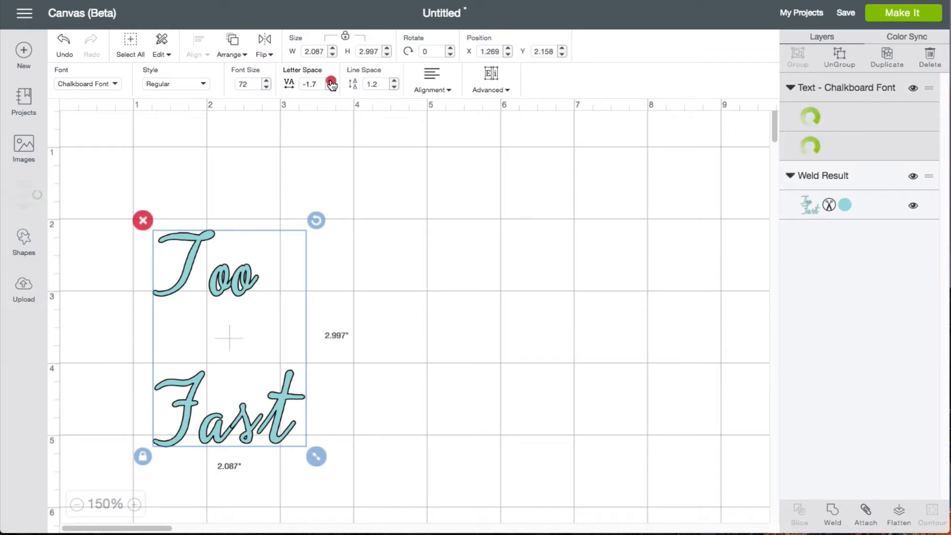
click(331, 81)
click(331, 81)
click(331, 81)
click(330, 81)
click(331, 82)
click(330, 81)
click(330, 81)
click(330, 81)
click(331, 82)
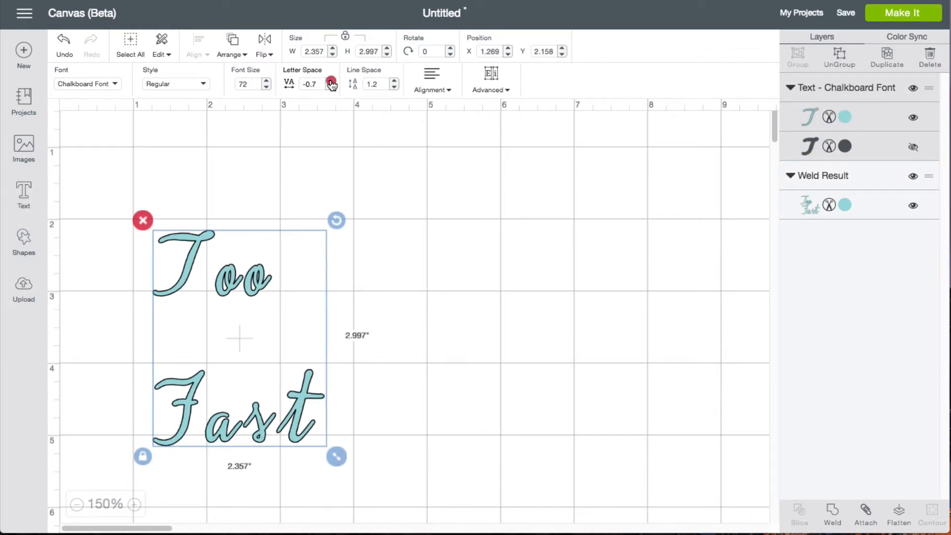
click(330, 81)
click(331, 81)
click(330, 82)
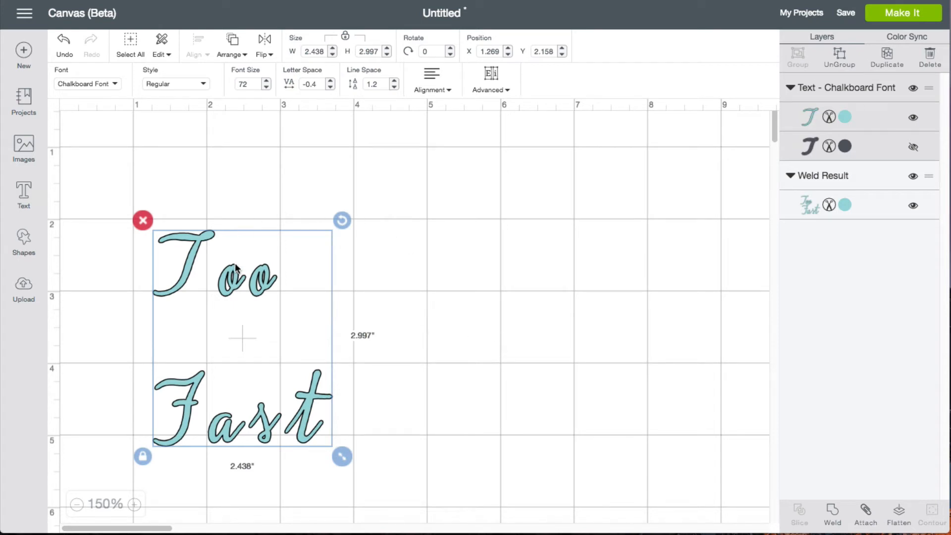
Ungroup the text to lines and move the word "Too" up and right to about X 2.15, Y 0.92
click(501, 91)
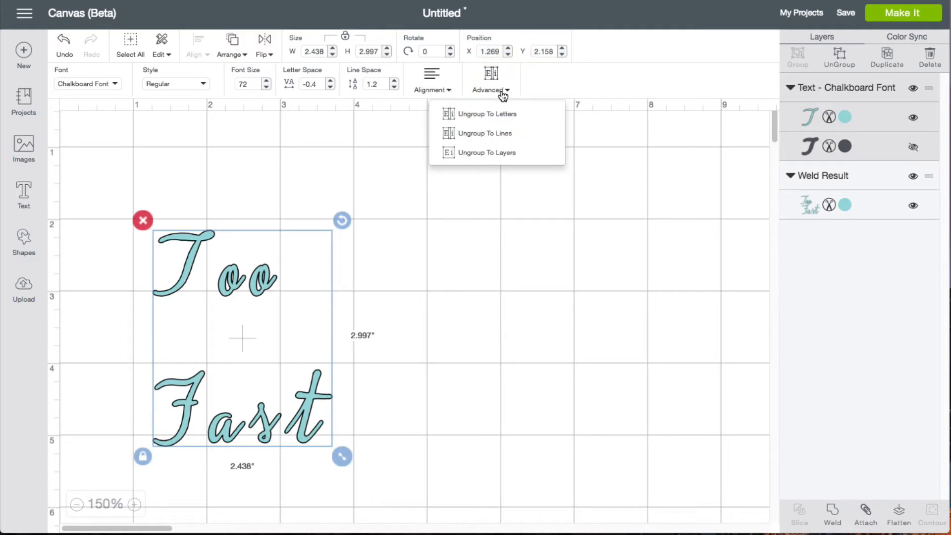
click(510, 138)
click(262, 282)
drag(262, 282, 327, 193)
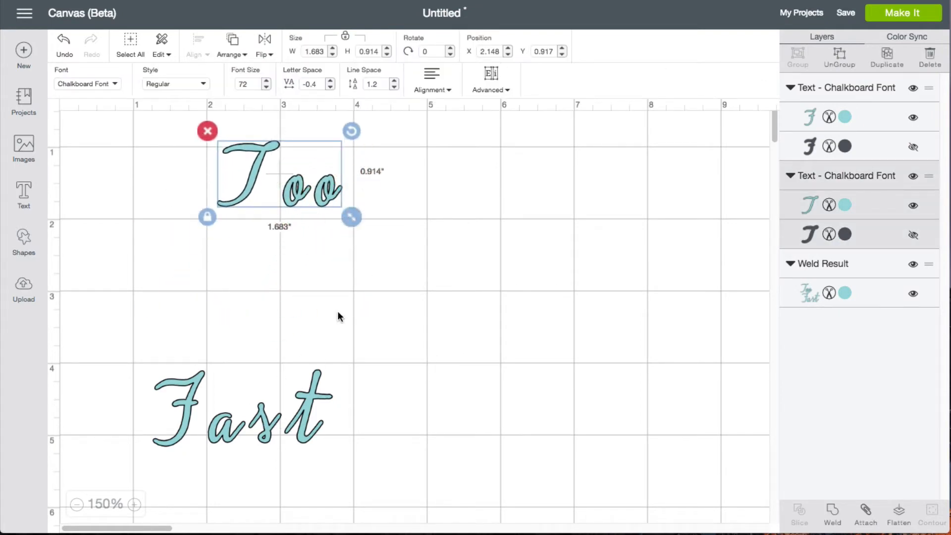
Ungroup the word "Too" to individual letters
click(134, 504)
click(135, 505)
click(134, 505)
click(134, 505)
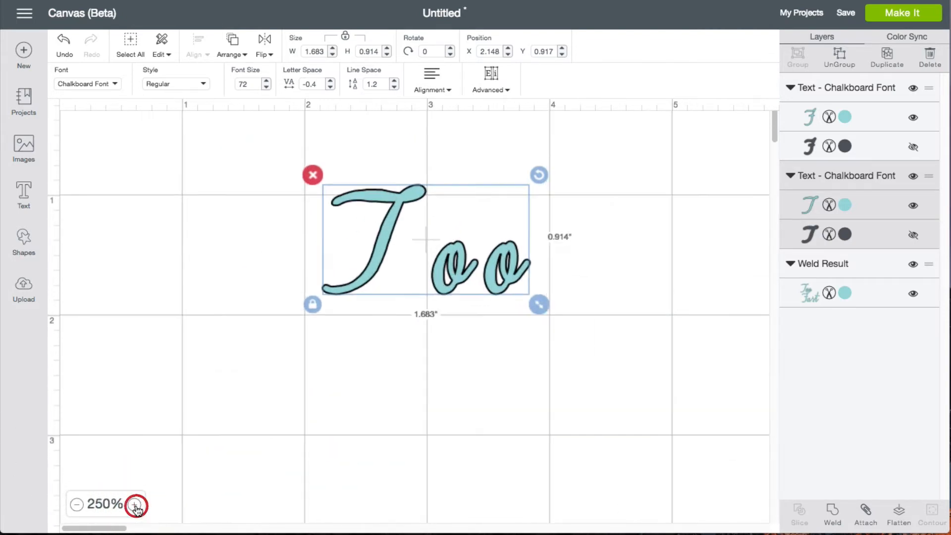
click(634, 248)
click(508, 263)
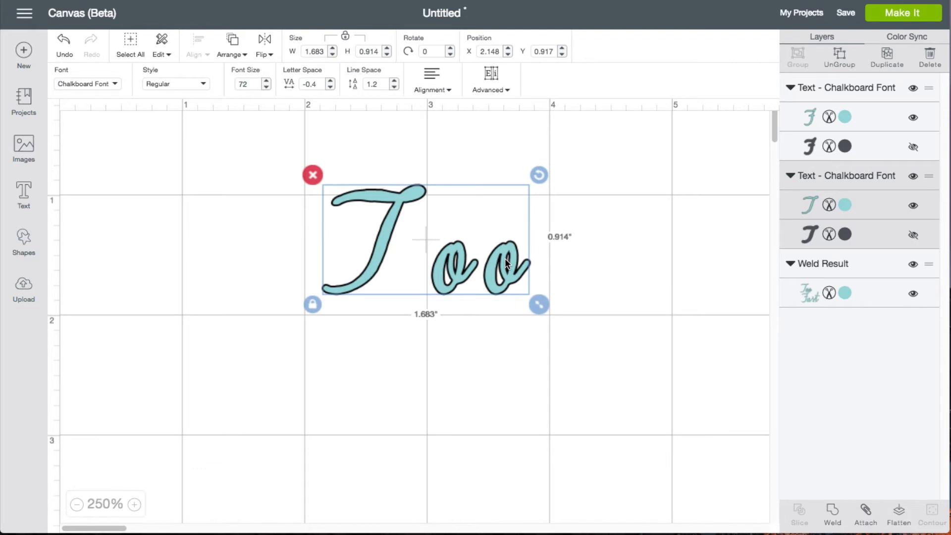
click(507, 92)
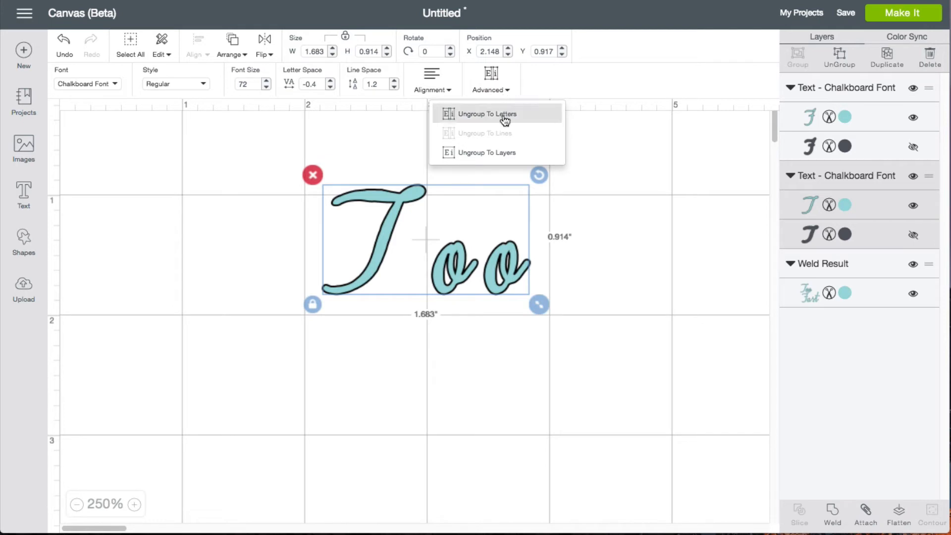
click(504, 115)
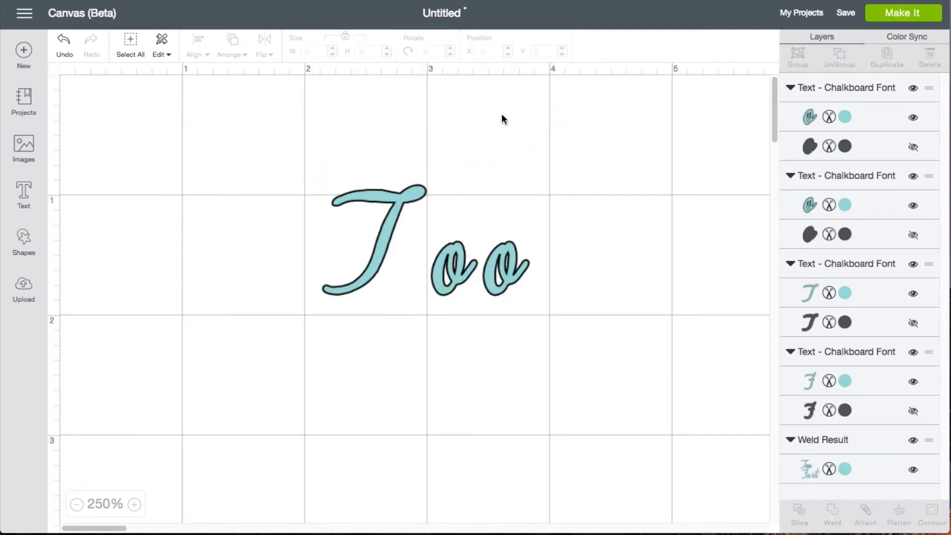
Move the second "o" left to about X 3.33 so it overlaps the first, and shift the "T" left to about X 1.95
click(462, 277)
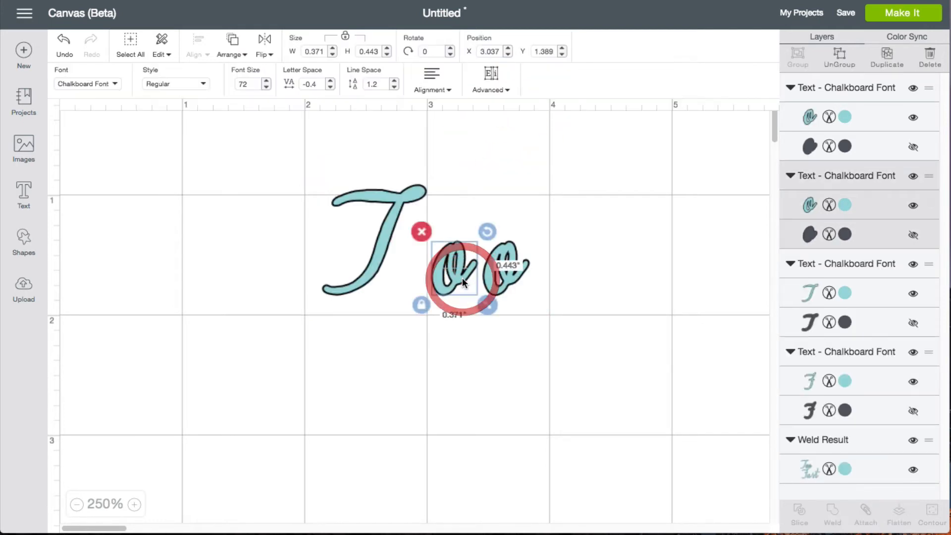
click(502, 259)
click(450, 262)
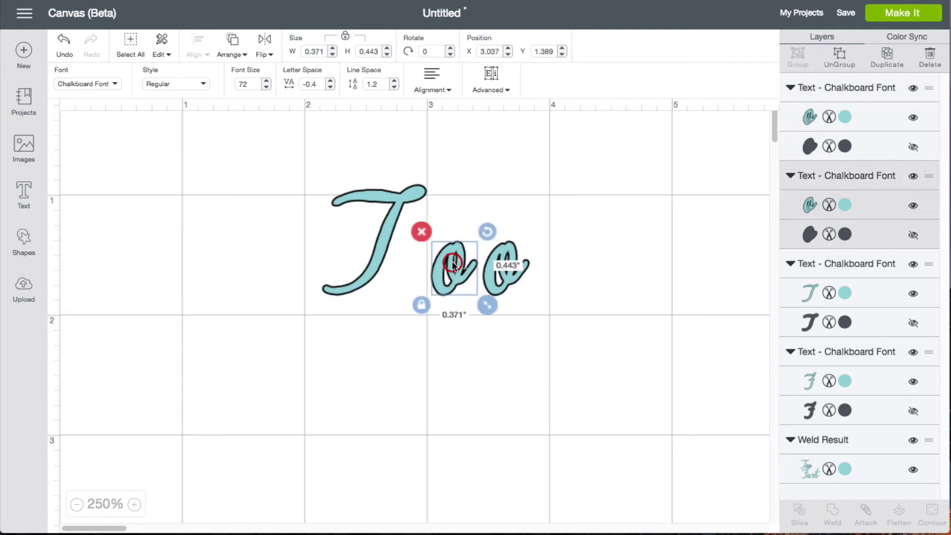
click(508, 258)
click(451, 263)
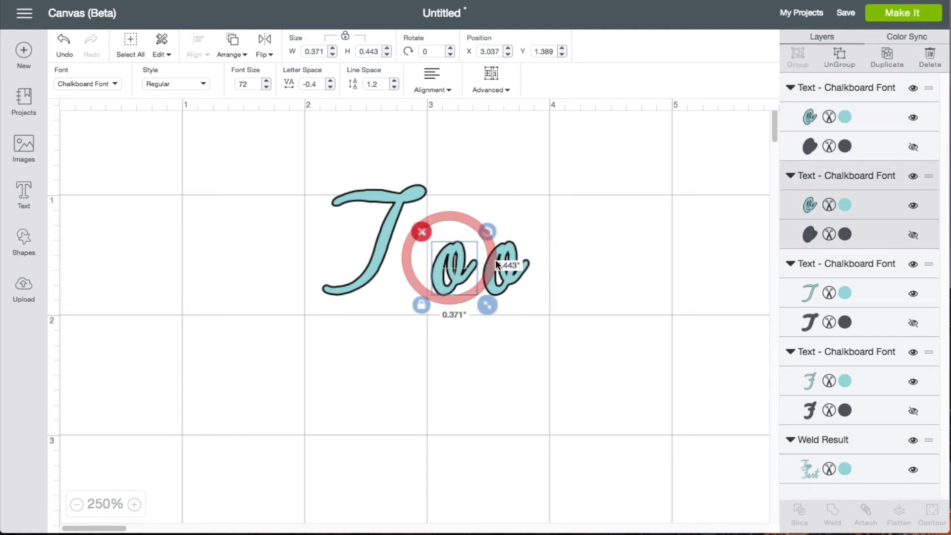
click(504, 262)
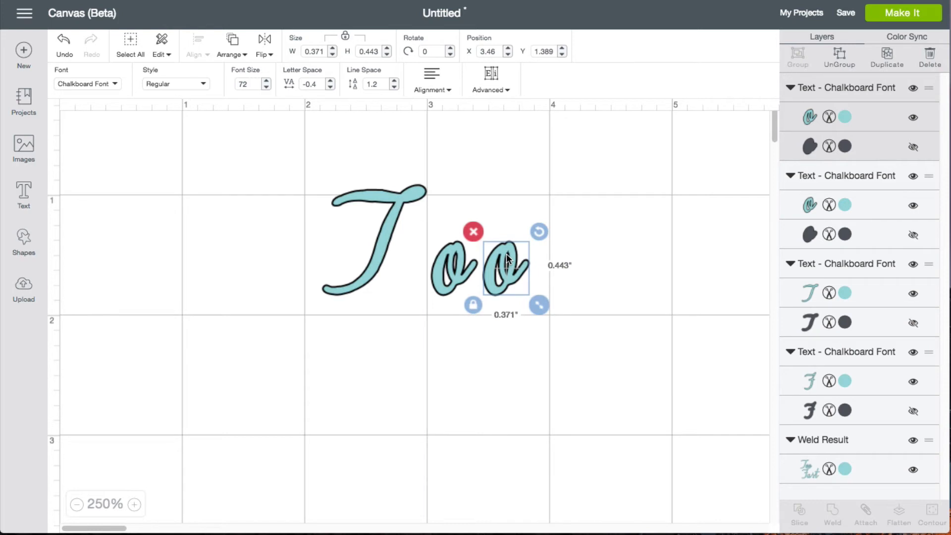
mouse_move(506, 258)
mouse_down()
mouse_move(569, 255)
mouse_move(547, 248)
mouse_move(578, 244)
mouse_move(501, 248)
mouse_move(518, 250)
mouse_move(491, 260)
mouse_up()
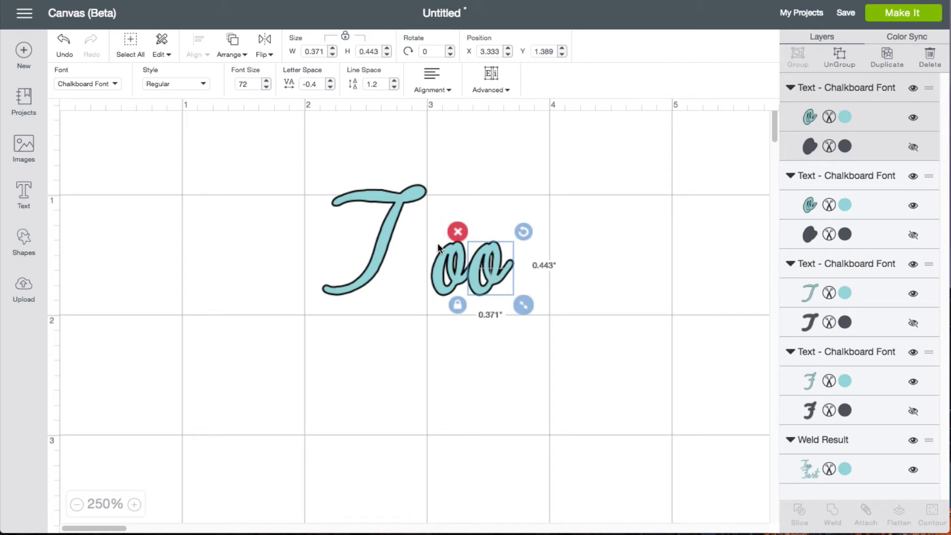
drag(424, 231, 401, 231)
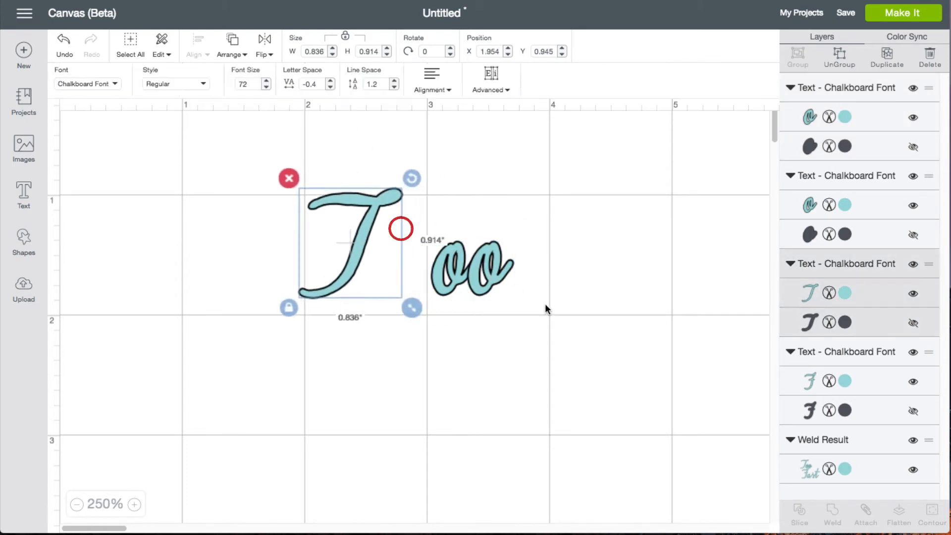
Weld the two "o" letters together and move them against the stem of the "T", at about X 2.52
drag(561, 316, 431, 231)
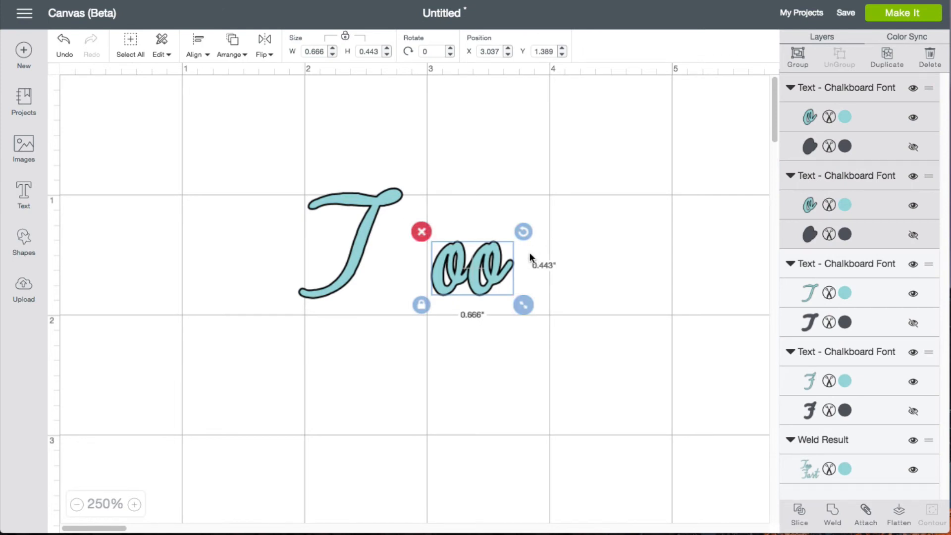
click(833, 515)
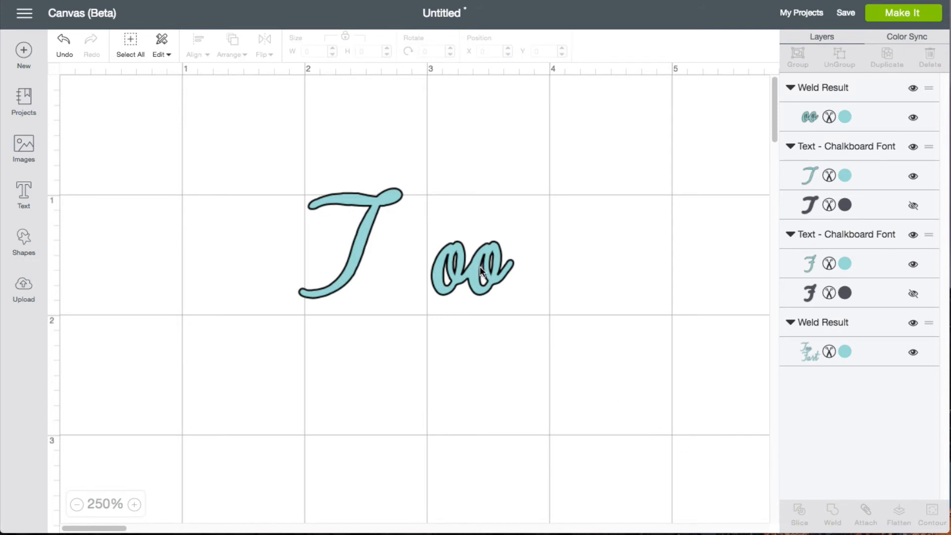
drag(479, 266, 410, 267)
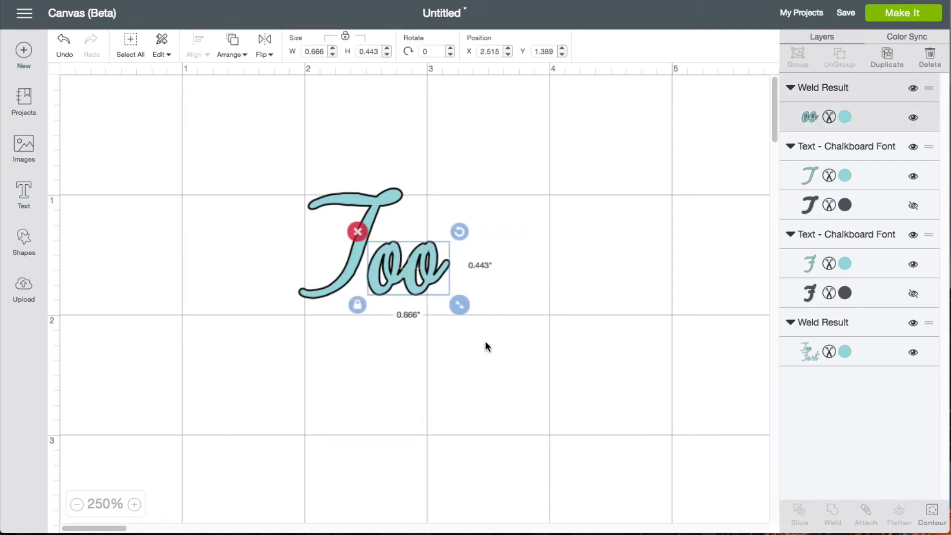
Ungroup the word "Fast" to individual letters
scroll(473, 346, down, 5)
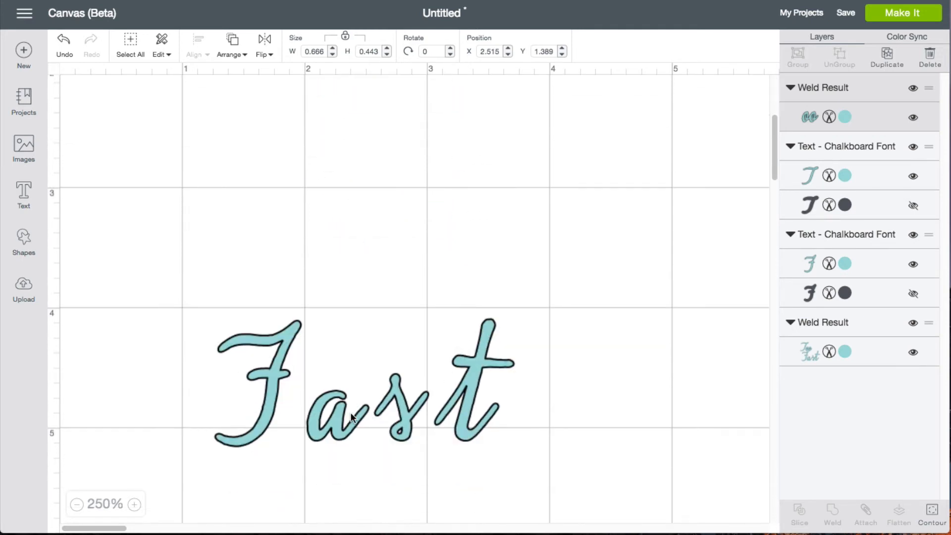
click(352, 417)
click(592, 391)
click(464, 389)
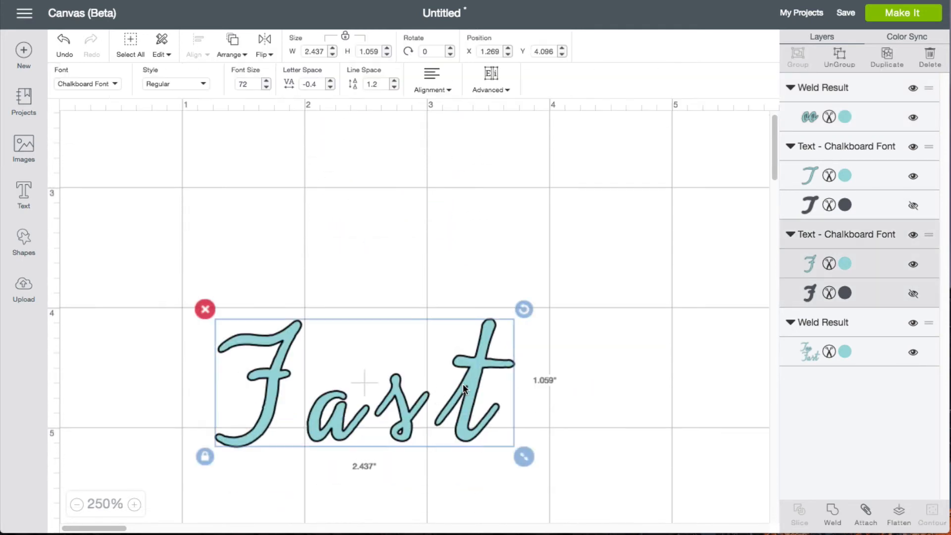
click(502, 89)
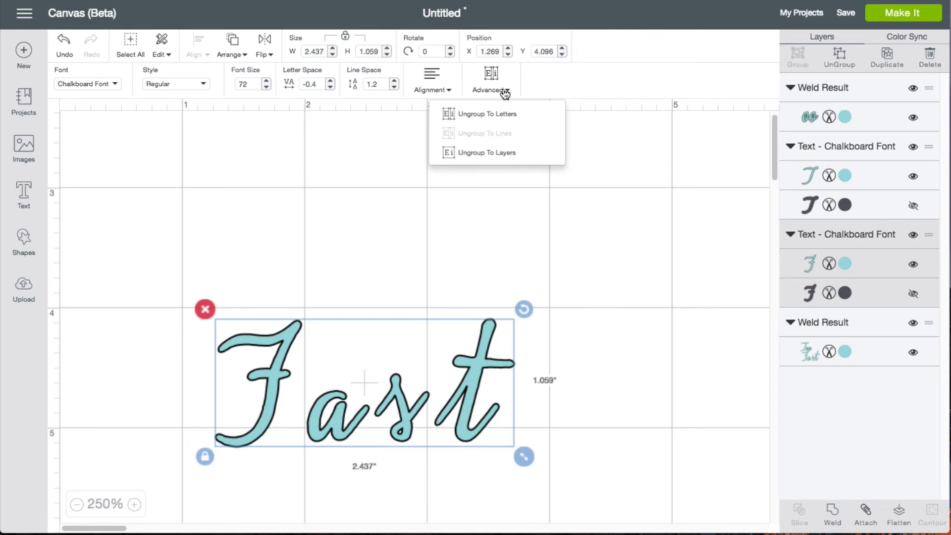
click(512, 118)
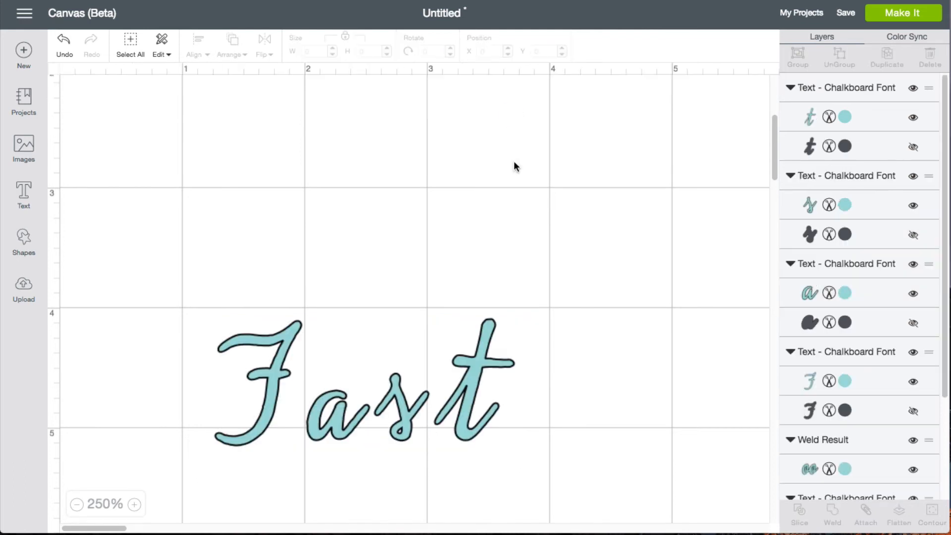
Move the "t" of "Fast" left to about X 2.80 so that it overlaps the "s"
click(477, 370)
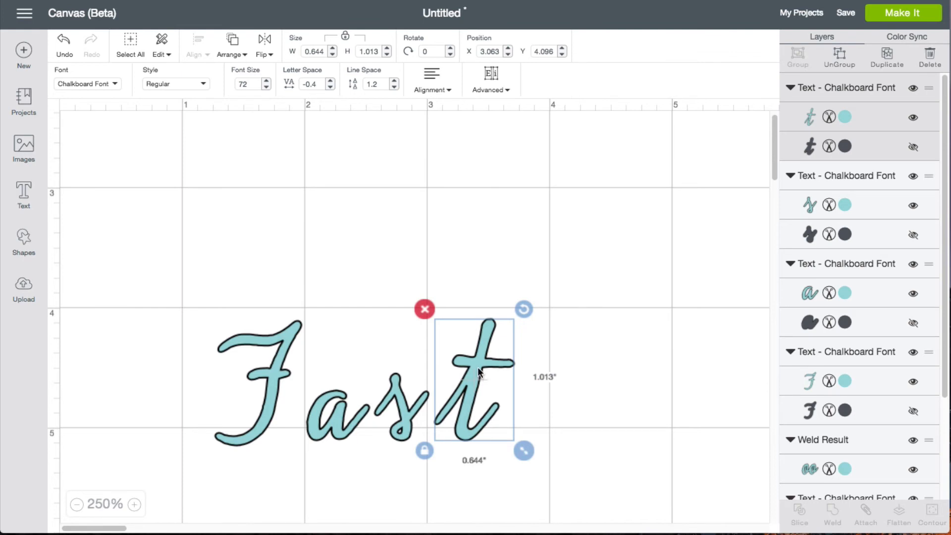
drag(478, 370, 446, 371)
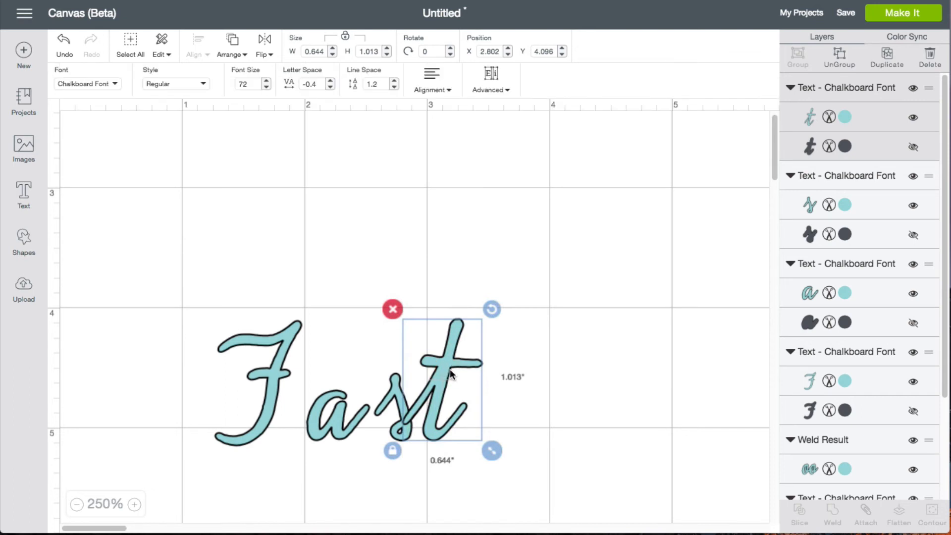
Move the "s" and "t" of "Fast" together left to about X 2.46 so that the "s" overlaps the "a"
shift+click(391, 396)
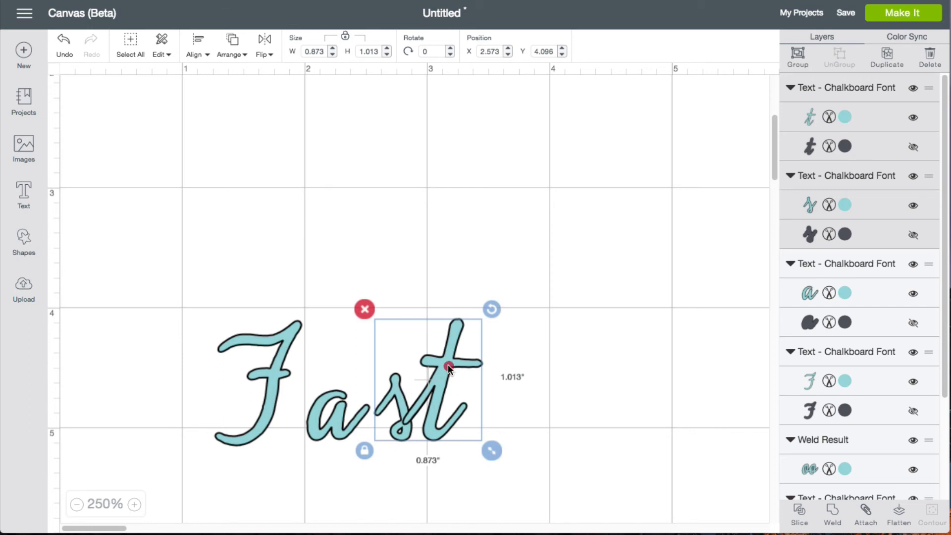
drag(448, 364, 433, 365)
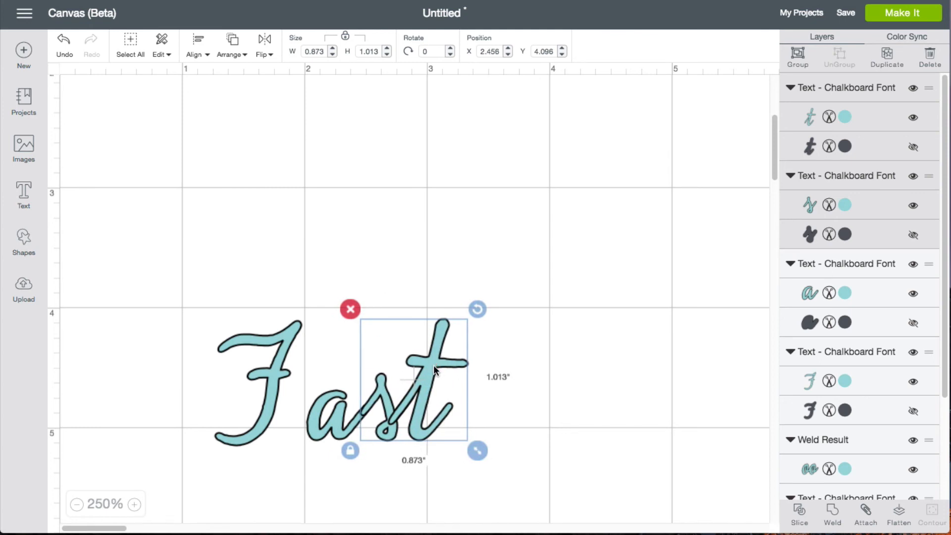
Weld the "a", "s" and "t" together and move them against the stem of the "F", at about X 1.82
shift+click(330, 403)
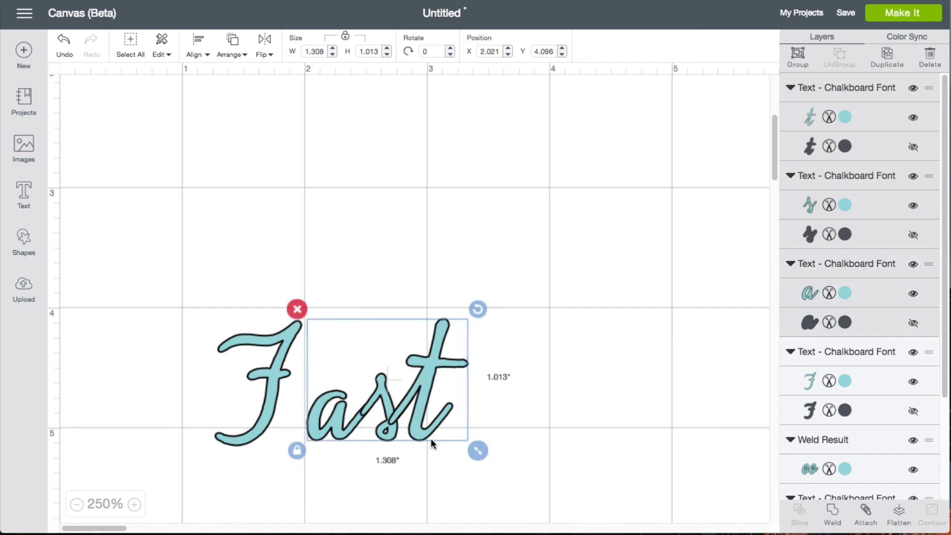
click(834, 510)
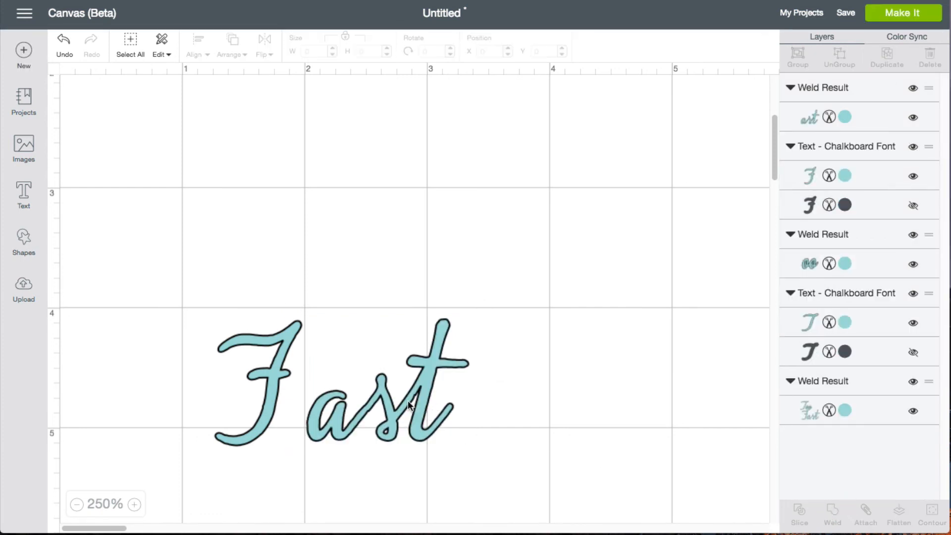
drag(408, 400, 382, 400)
Move the whole word "Fast" up to just below "Too", at about X 2.37 and Y 1.91
click(102, 505)
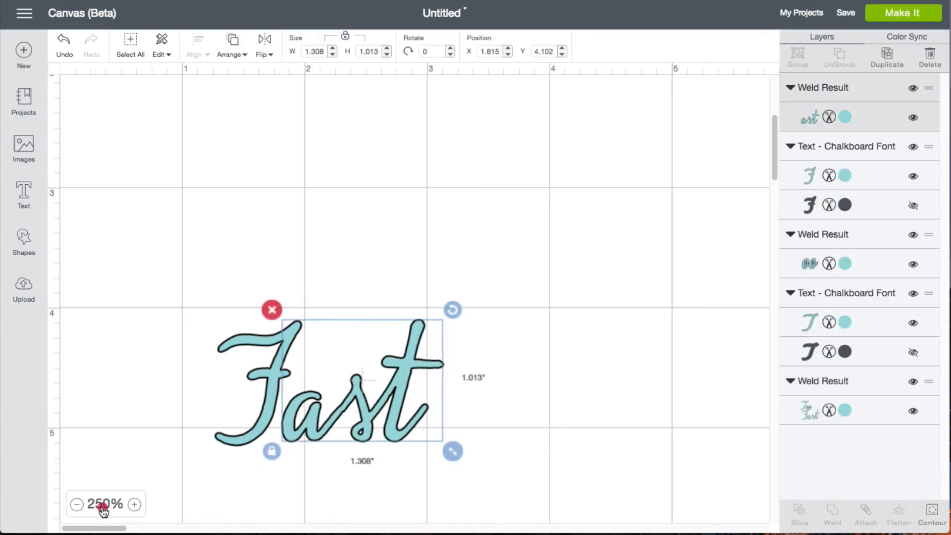
click(380, 223)
scroll(287, 291, up, 5)
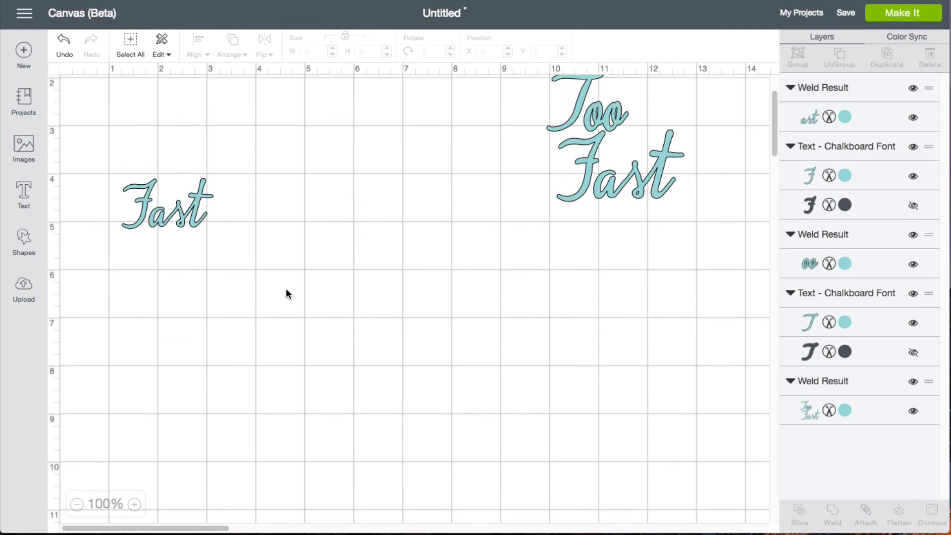
drag(111, 251, 257, 358)
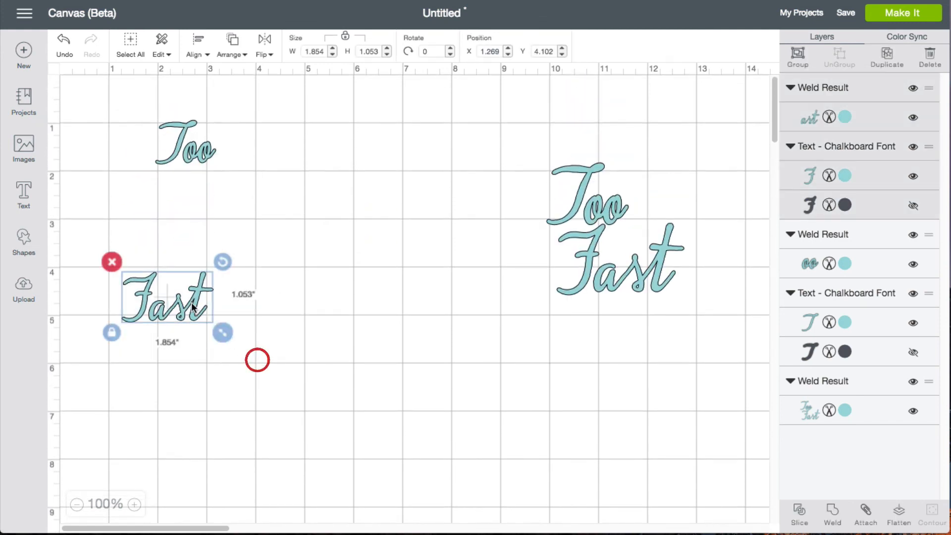
mouse_move(195, 300)
mouse_down()
mouse_move(205, 263)
mouse_move(258, 195)
mouse_move(250, 197)
mouse_up()
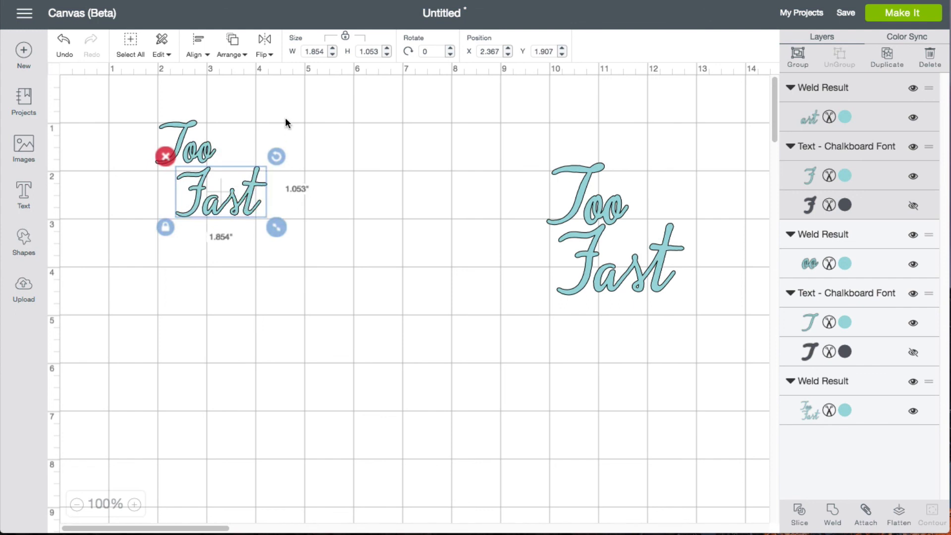